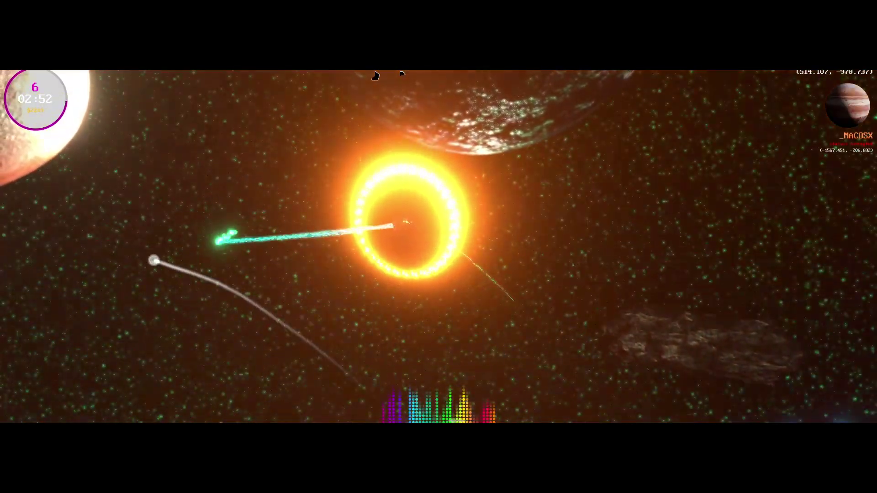
Step: Open the game's command terminal and run the ls, help and mods commands
key("Escape")
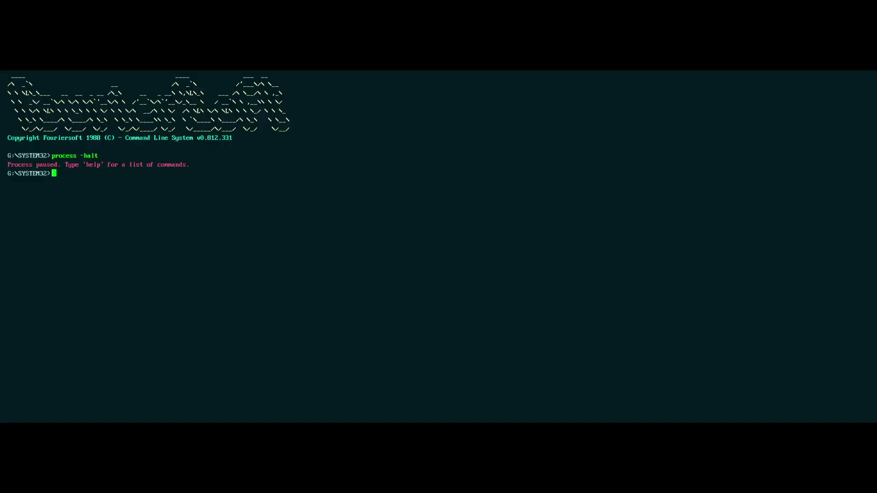
type("ls")
key("Return")
type("help")
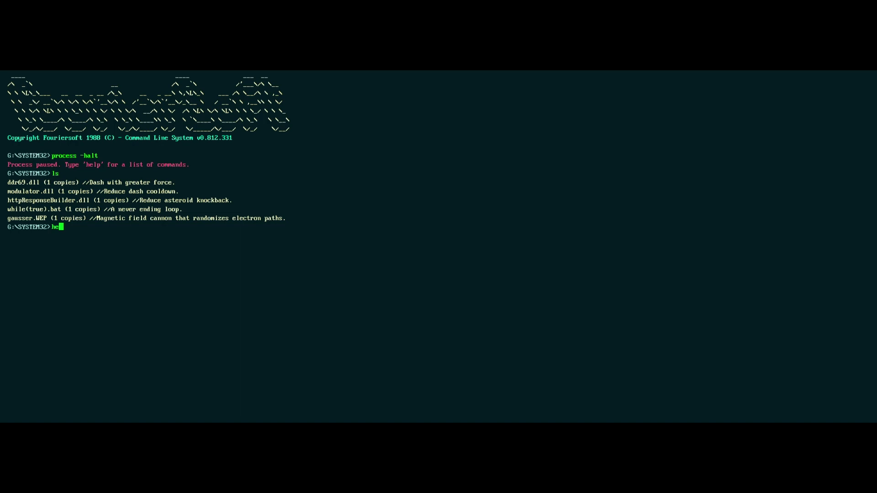
key("Return")
type("mods")
key("Return")
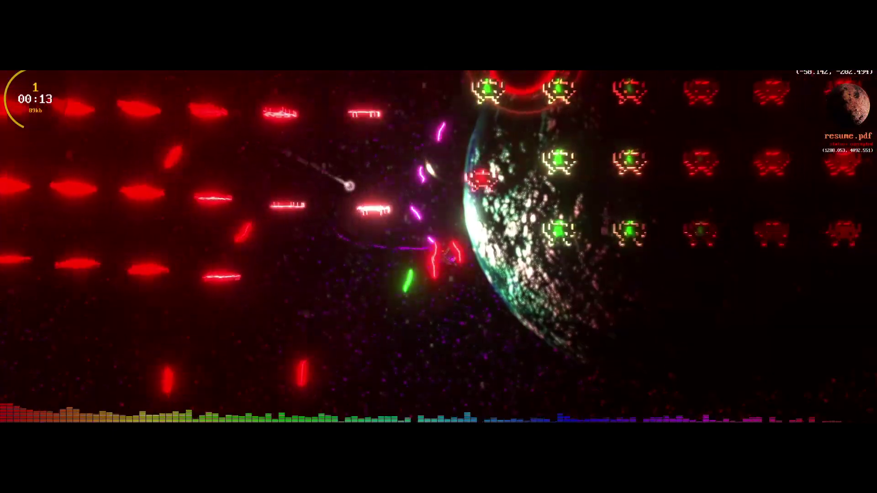
Step: Copy the gausser.WEP weapon file repeatedly in the game terminal with the cp command
mouse_move(349, 186)
left_mouse_down()
mouse_move(352, 166)
mouse_move(417, 190)
left_mouse_up()
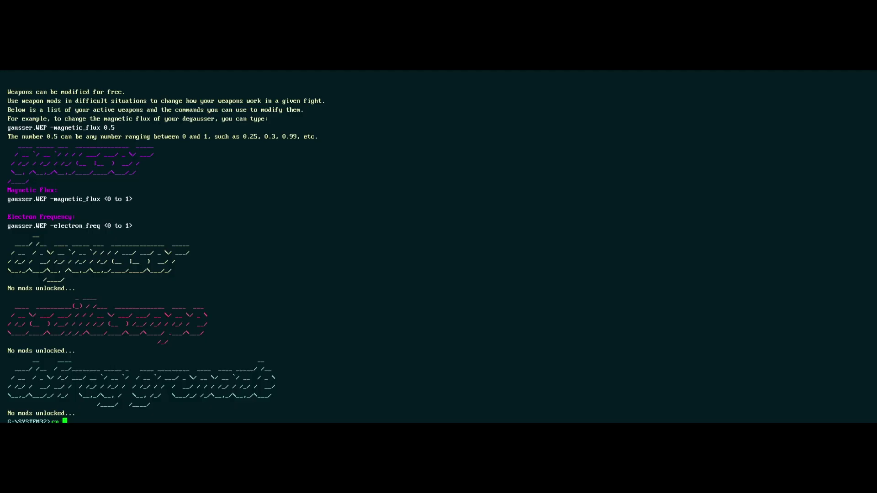
type("gausser.WEP")
key("Return")
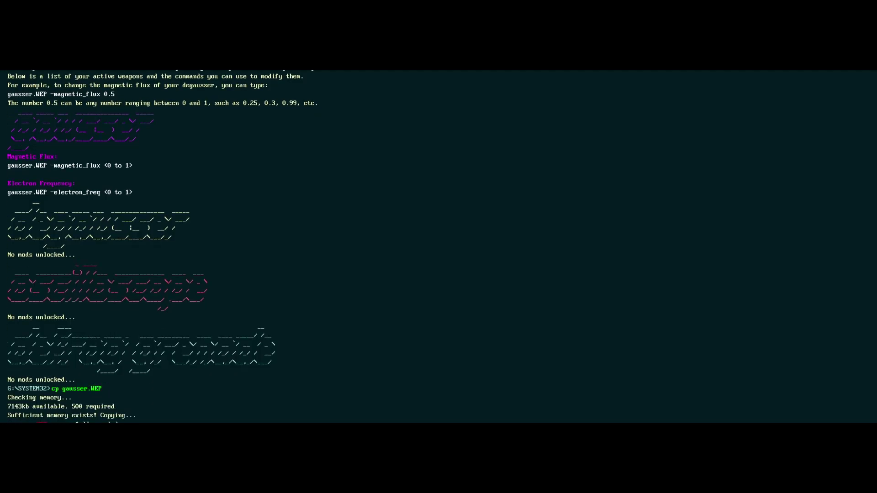
type("cp gausser.WEP")
key("Return")
type("c")
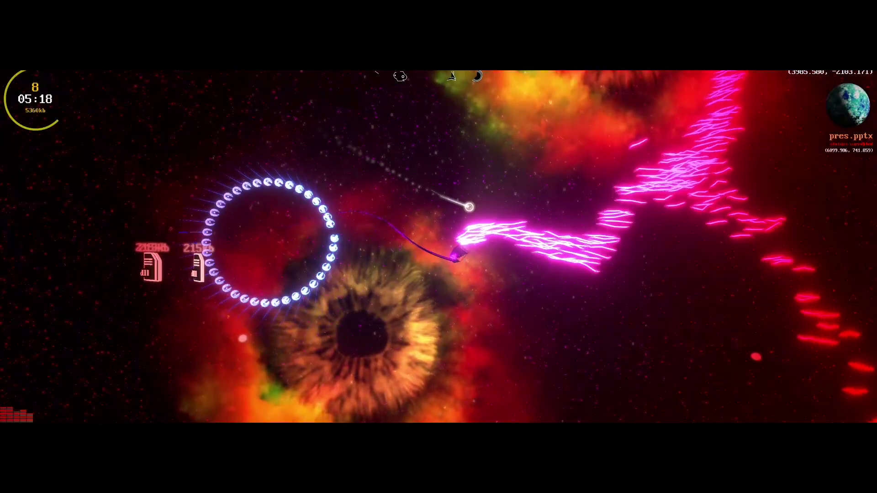
Step: Set the magnetic flux of gausser.WEP to 1 and make further copies of gausser.WEP in the game terminal
mouse_move(467, 203)
left_mouse_down()
mouse_move(519, 294)
mouse_move(457, 246)
mouse_move(547, 178)
mouse_move(489, 331)
mouse_move(413, 294)
mouse_move(443, 323)
left_mouse_up()
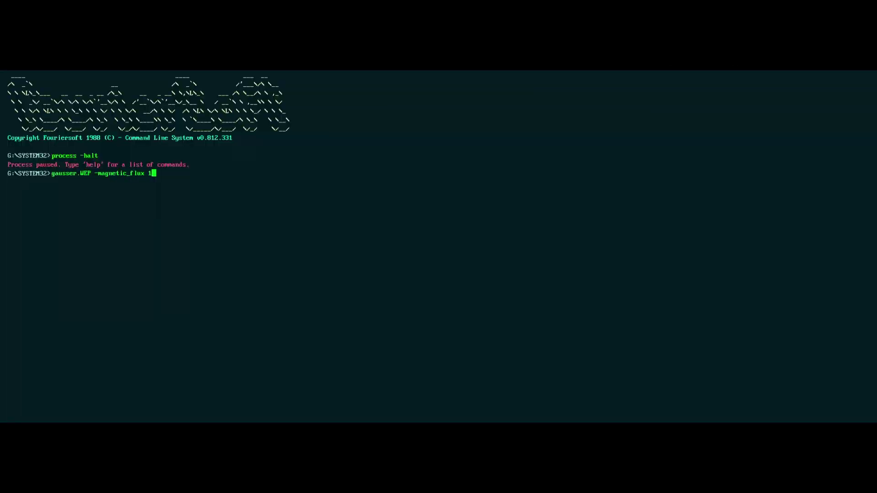
key("Return")
type("cp gausser.WEP")
key("Return")
type("cp gausser.WEP")
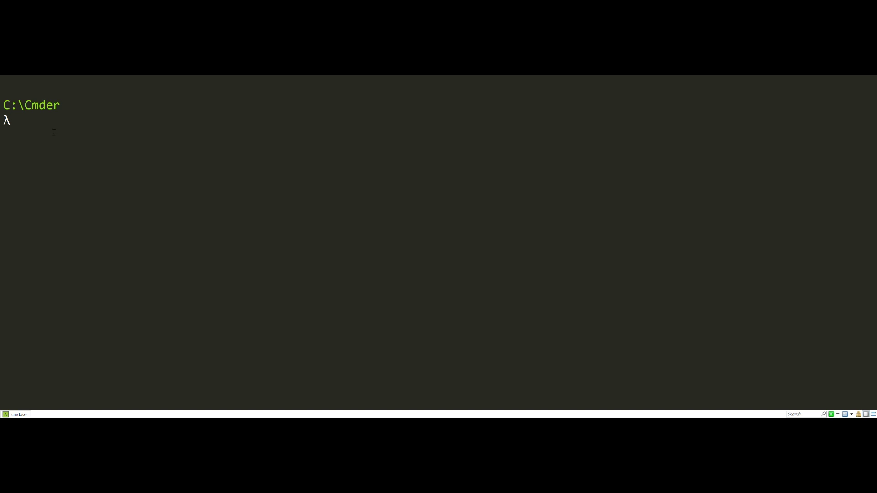
Step: Enter "I AM TYPING IN THE SPOT WHERE I CAN TYPE." at the Cmder prompt
type("I AM TYPING IN TH")
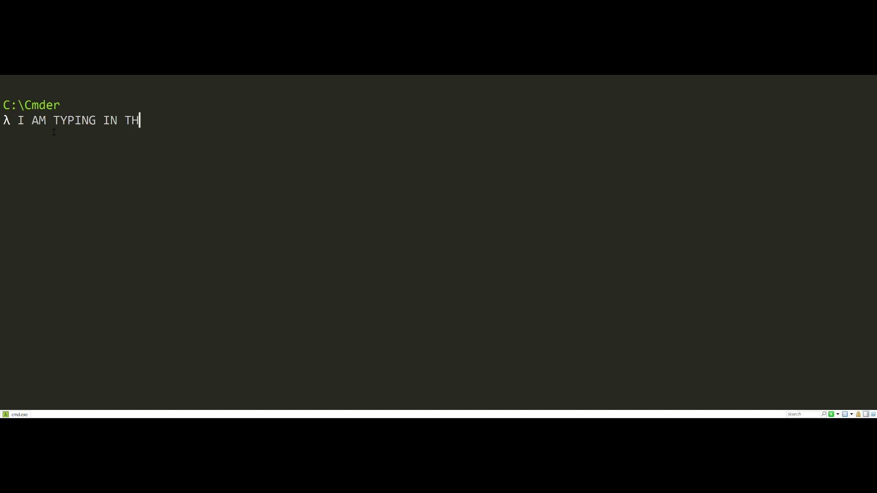
type("E SPOT WHERE I CAN")
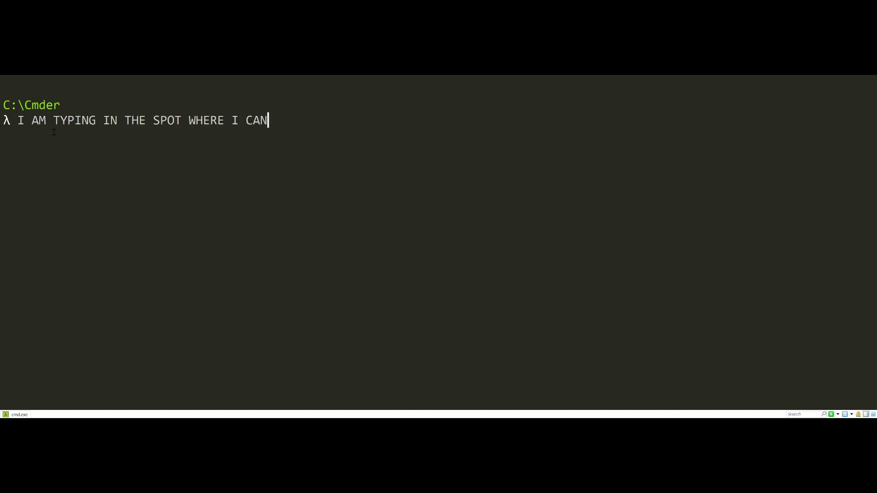
type(" TYPE.")
key("Return")
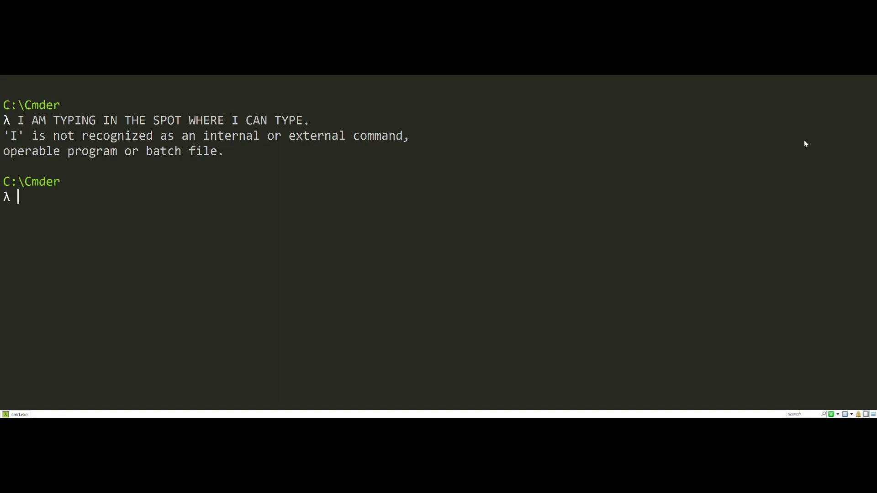
Step: Enter "DO NOT LOOK IN MY RESTRICTED VIDEOS FOLDER." at the command prompt
type("DO NOT LO")
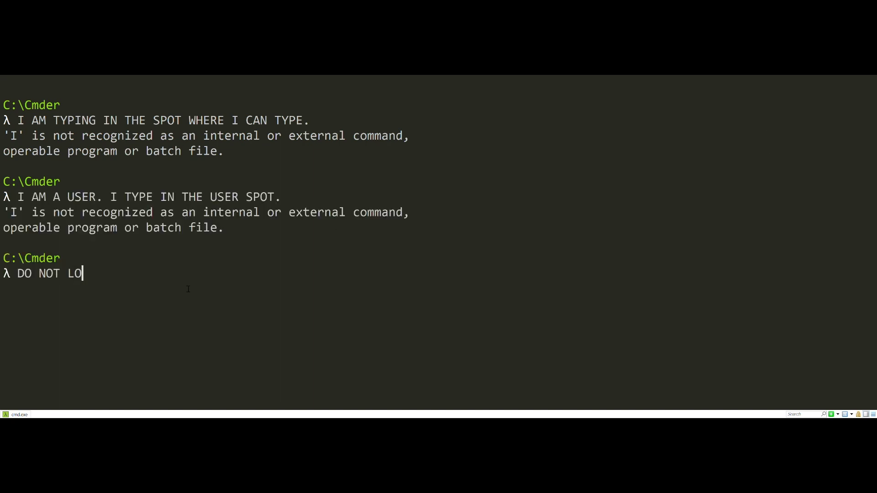
type("OK IN MY REST")
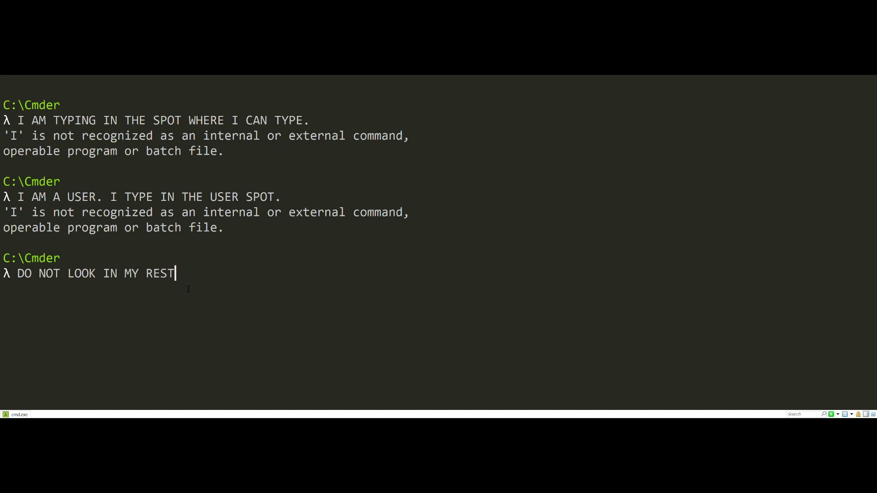
type("RICTED VIDEOS FOLDER.")
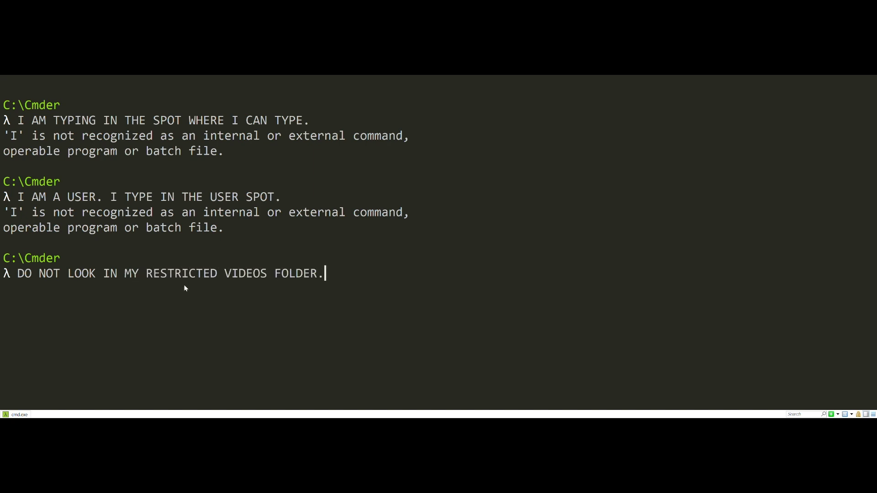
key("Return")
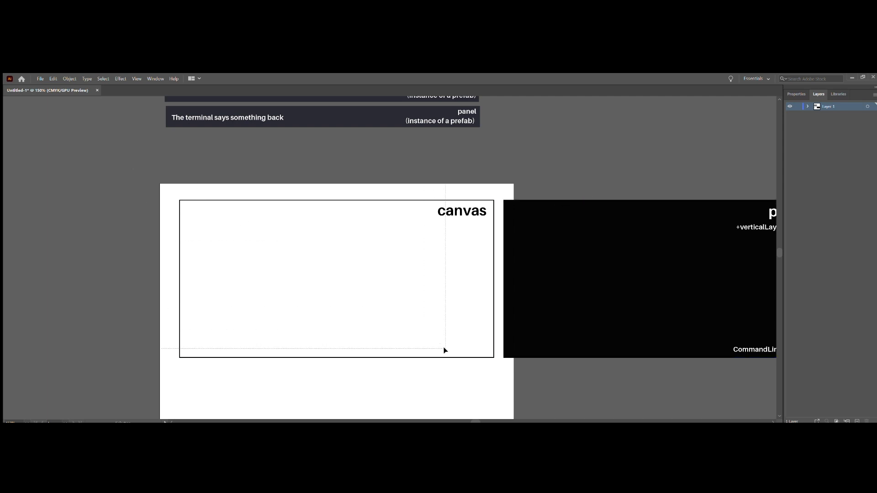
Step: Switch to the Illustrator diagram and move the black panel with its labels over the canvas rectangle
scroll(533, 365, "right", 3, "ctrl")
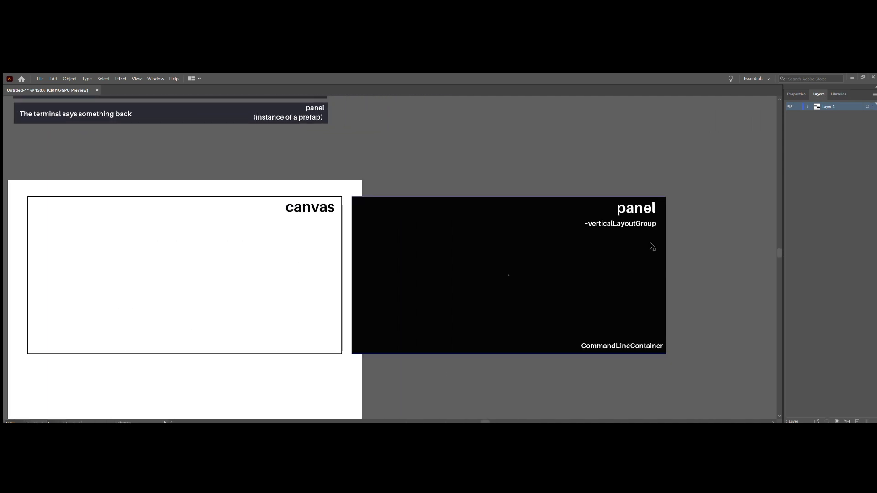
scroll(536, 364, "left", 5, "ctrl")
mouse_move(646, 308)
left_mouse_down()
mouse_move(624, 297)
mouse_move(366, 297)
mouse_move(373, 295)
left_mouse_up()
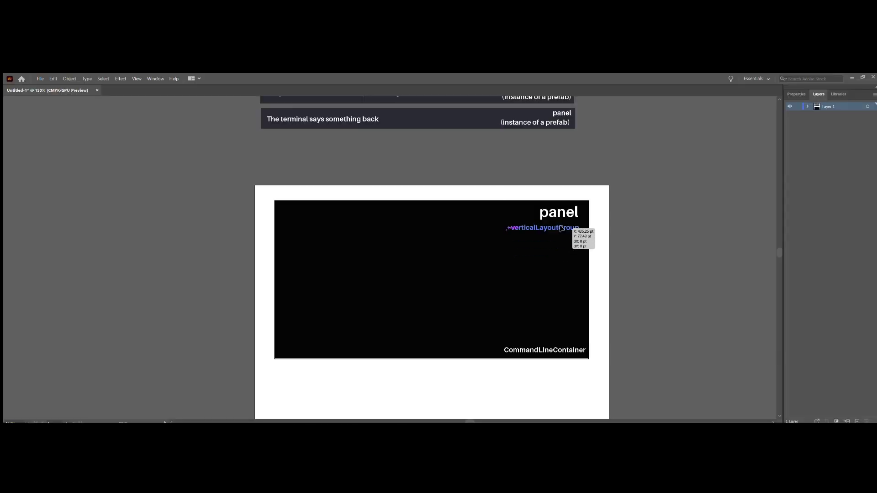
left_click(576, 231)
left_click(622, 254)
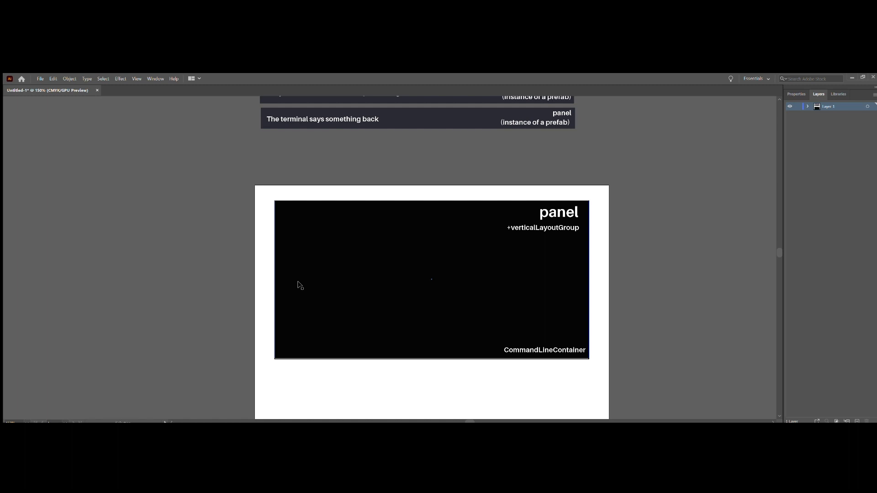
mouse_move(563, 350)
left_mouse_down()
mouse_move(530, 325)
mouse_move(544, 305)
mouse_move(567, 350)
left_mouse_up()
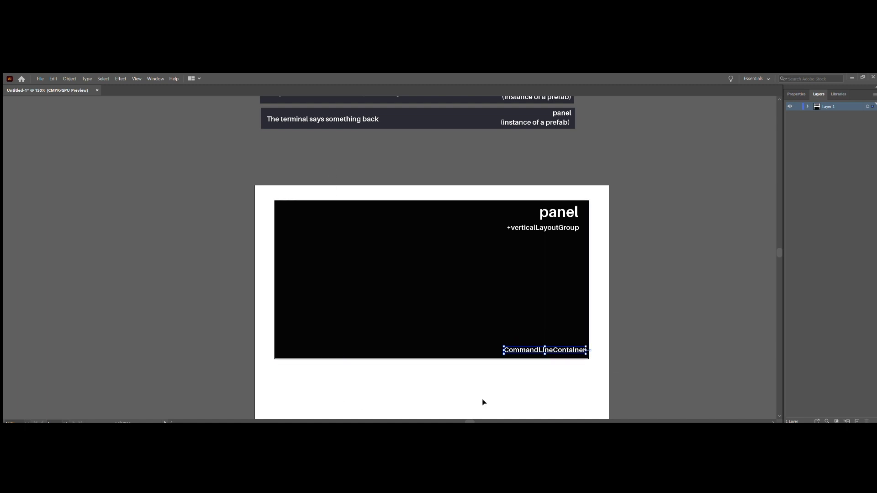
left_click(653, 291)
Step: Move the uppermost prefab row, "YoU cAn TyPe WhAtEvR u WaNt", onto the upper edge of the black panel
scroll(585, 188, "up", 5)
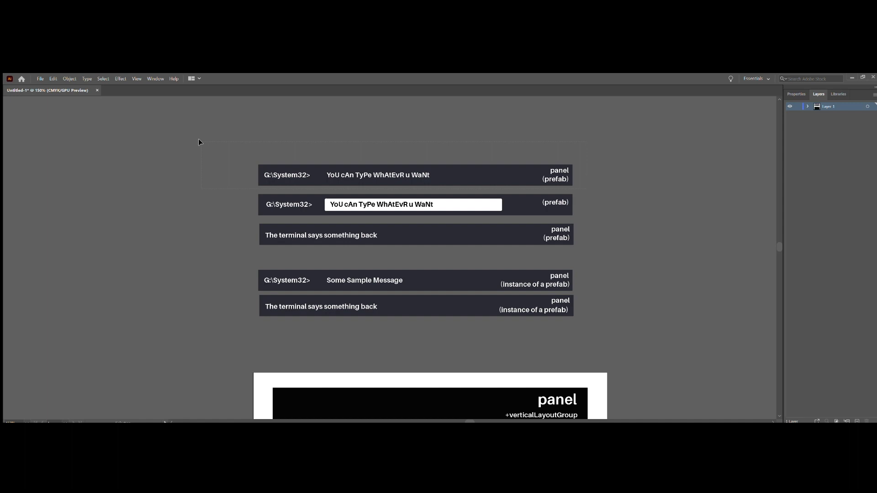
left_click_drag(199, 139, 198, 139)
scroll(493, 199, "down", 2)
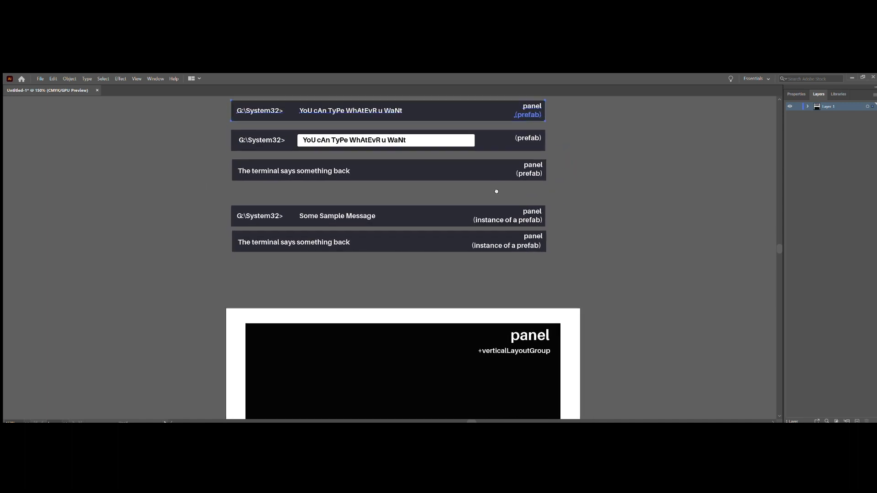
left_click_drag(456, 109, 472, 334)
left_click(613, 331)
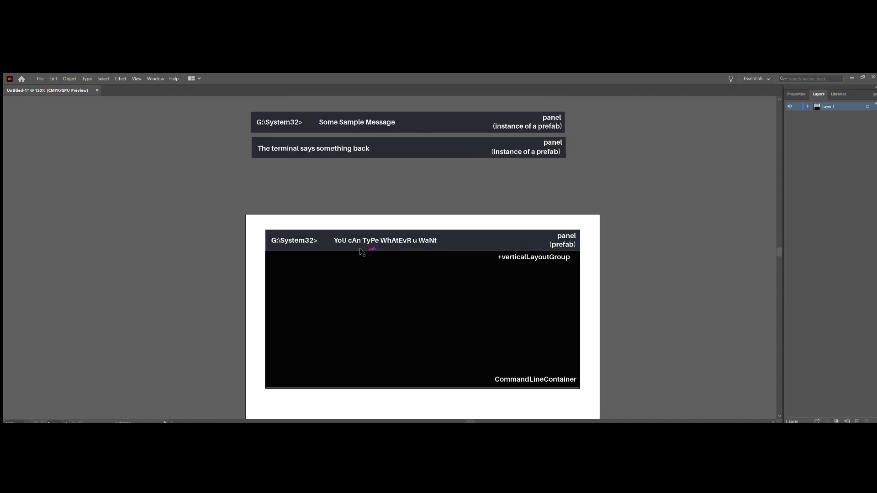
Step: Move the "The terminal says something back" prefab row into the black panel, directly below its first row
scroll(429, 261, "up", 2)
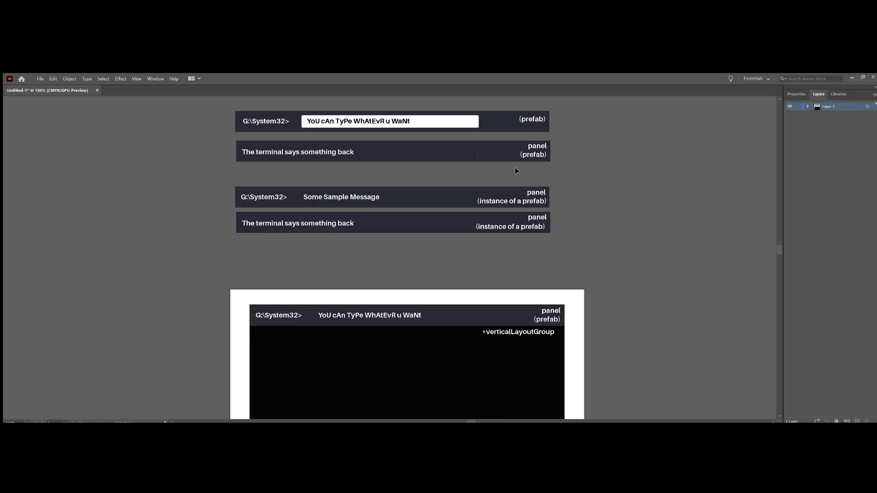
scroll(544, 152, "down", 1)
left_click_drag(497, 104, 509, 286)
left_click(609, 285)
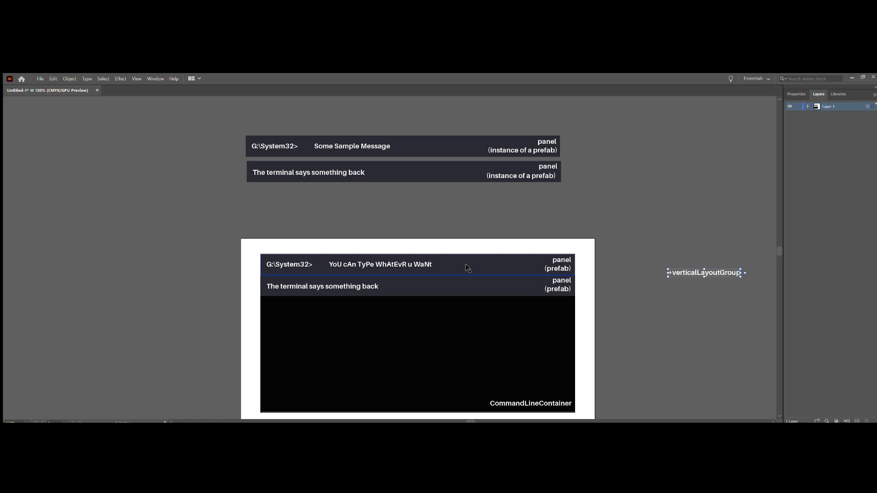
Step: Move the prefab row with the white input field into the black panel, directly below the terminal response row
scroll(191, 145, "up", 2)
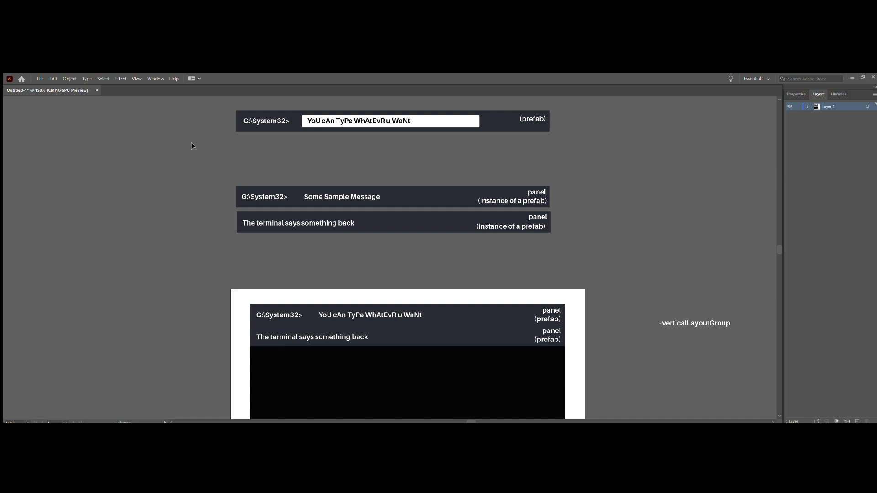
left_click_drag(564, 107, 565, 108)
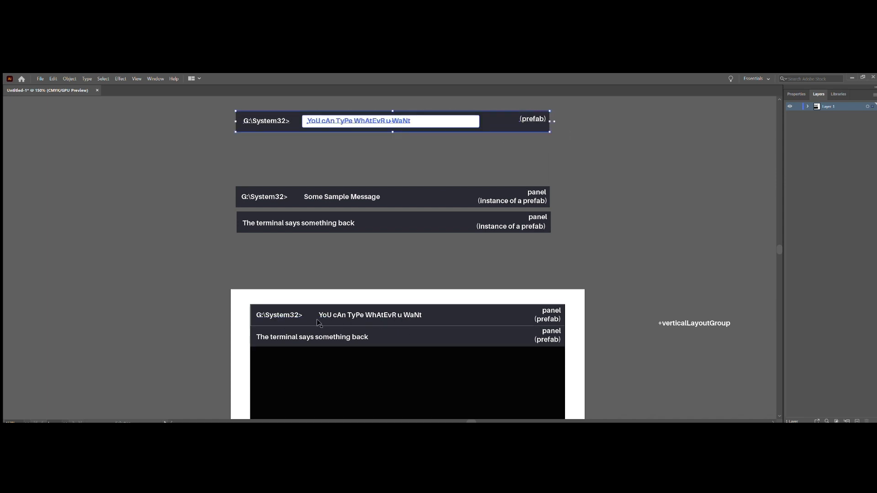
left_click_drag(491, 124, 506, 360)
left_click(607, 314)
scroll(608, 313, "down", 3)
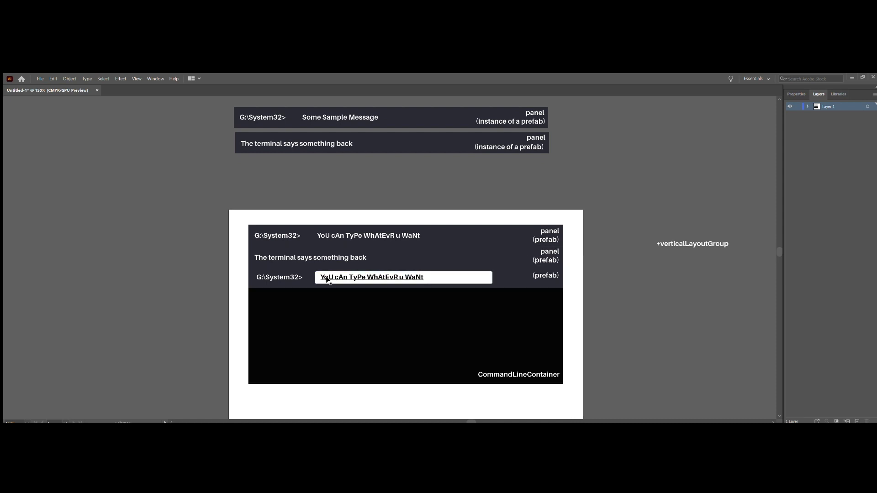
Step: Replace the white input field's text with "I AM A USER. I AM TYPING IN YOUR USER INPUT BOX." and delete that text object
double_click(410, 278)
key("ctrl+a")
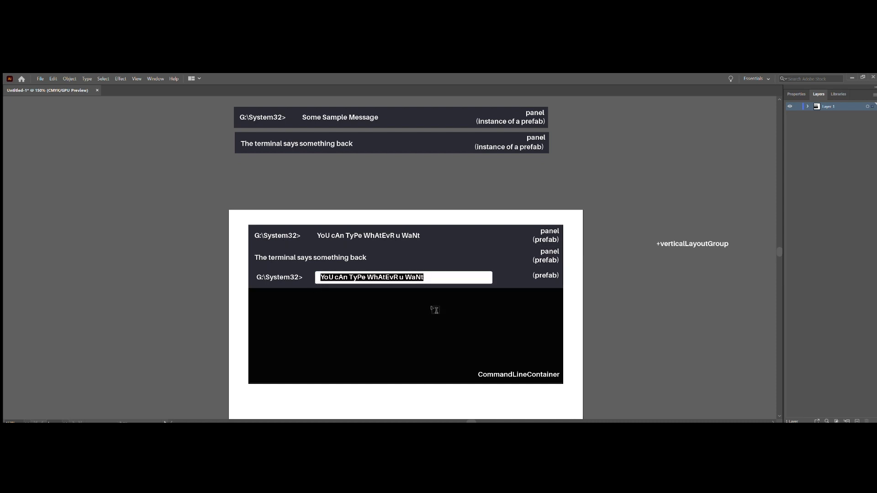
type("T")
type(" AM A")
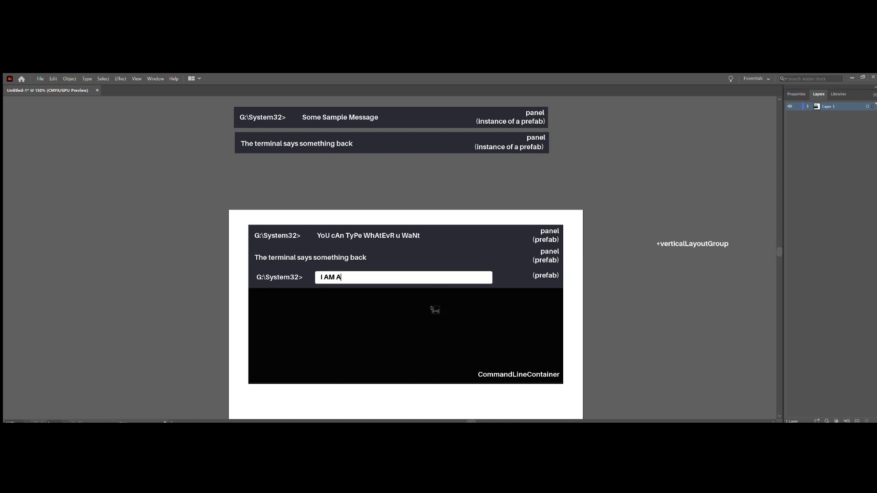
type(" USER. I AM TYPING IN YOUR USER")
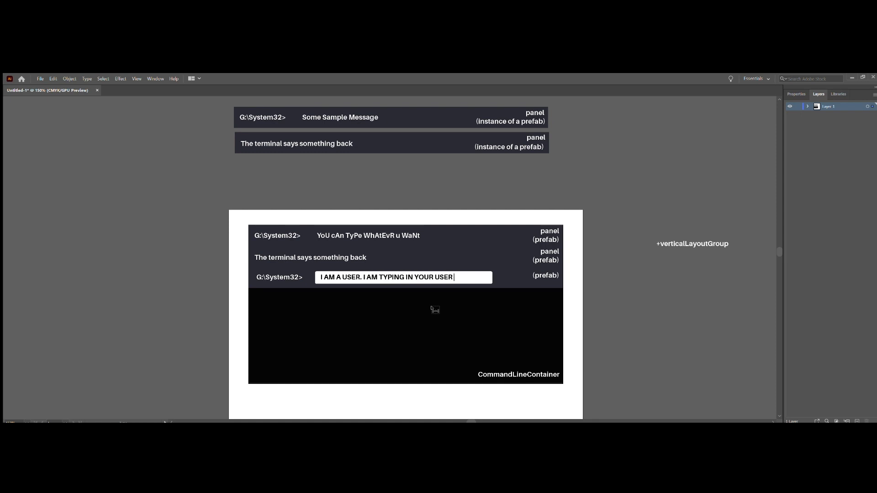
type("T BOX.")
key("Escape")
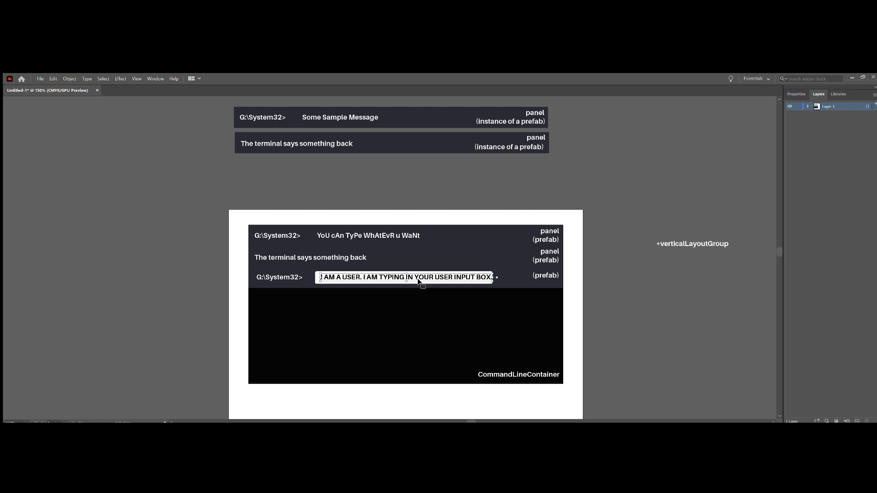
key("Delete")
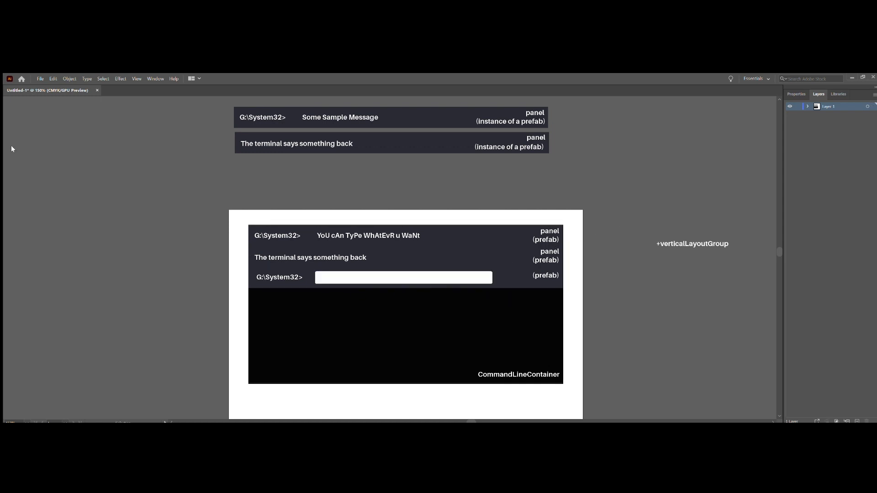
Step: Draw a curved black arrow from the panel's upper right corner outward and label its tip "interpretor"
mouse_move(537, 224)
left_mouse_down()
mouse_move(629, 160)
mouse_move(658, 154)
left_mouse_up()
mouse_move(640, 144)
left_mouse_down()
mouse_move(660, 154)
mouse_move(645, 172)
mouse_move(551, 226)
left_mouse_up()
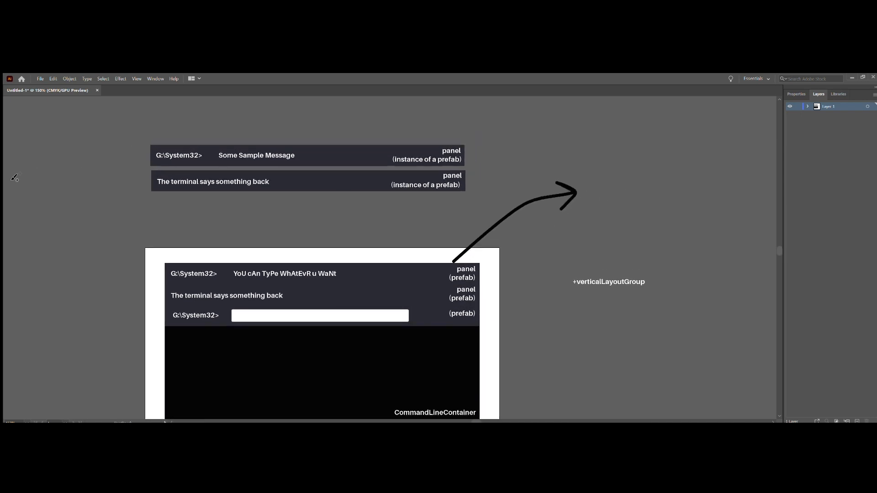
key("t")
left_click(600, 197)
type("interpretor")
key("Escape")
left_click_drag(634, 198, 671, 199, "shift")
Step: Move the "+verticalLayoutGroup" label beneath "interpretor" and change its text to "C# script"
left_click(640, 233)
left_click_drag(633, 282, 621, 210)
triple_click(631, 215)
type("C# script")
key("Escape")
Step: Place the "The terminal says something back" instance row below "interpretor" and draw a white arrow down to it
left_click(536, 264)
left_click_drag(536, 264, 543, 256)
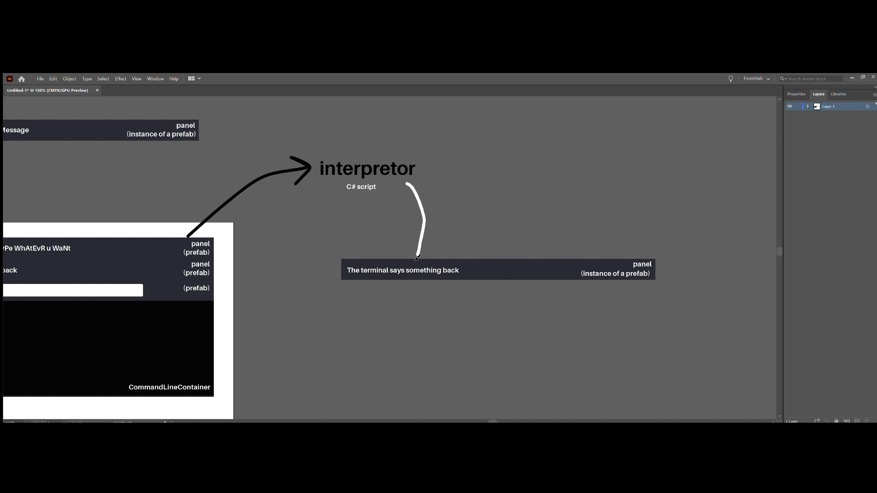
left_click_drag(478, 197, 421, 243)
Step: Move the "Some Sample Message" instance row into the black panel, directly below the input field row
left_click_drag(62, 112, 198, 181)
scroll(198, 184, "left", 2)
scroll(198, 183, "down", 1)
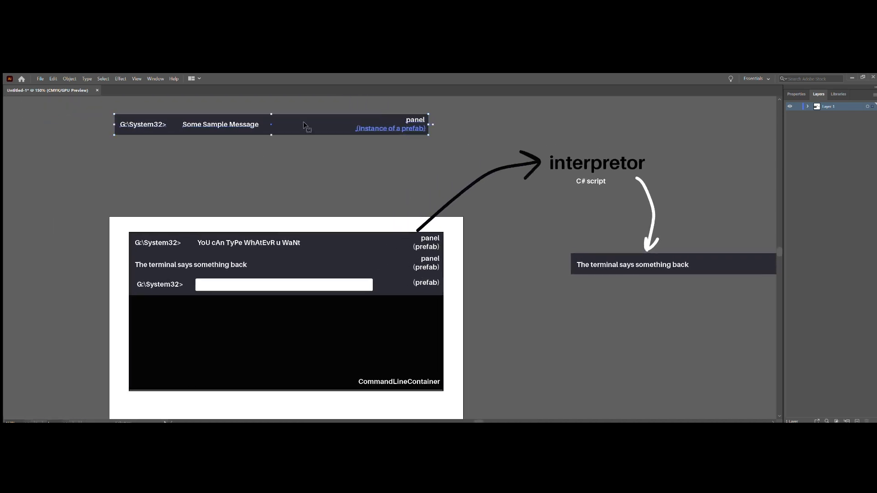
left_click_drag(305, 125, 319, 306)
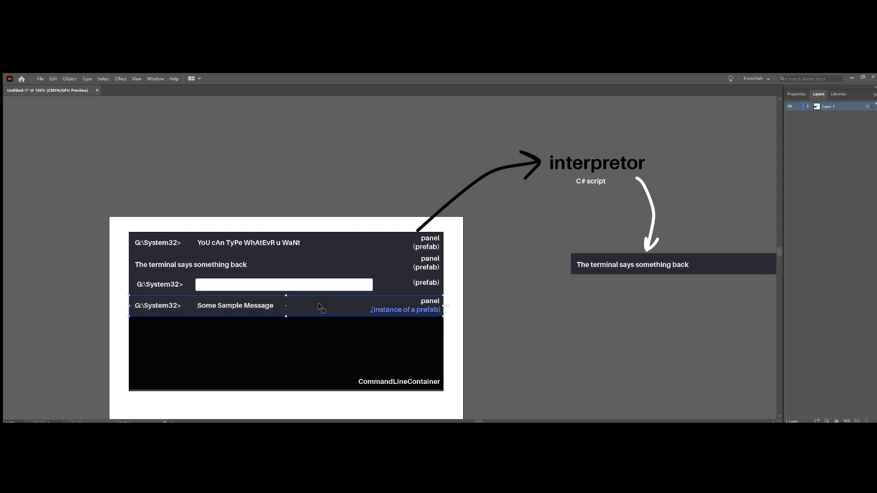
Step: Move the "The terminal says something back" instance row into the black panel, directly below the "Some Sample Message" row
left_click(496, 317)
left_click_drag(575, 323, 394, 315)
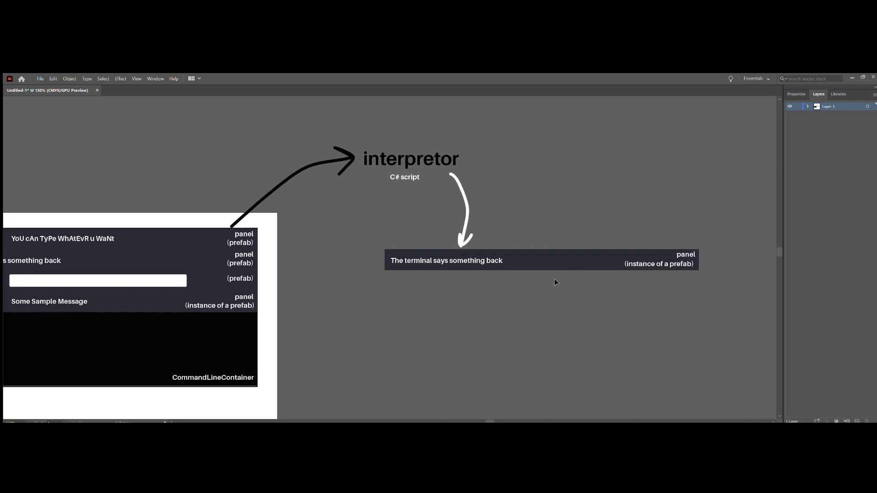
left_click(693, 252)
left_click_drag(459, 291, 228, 291)
left_click(535, 271)
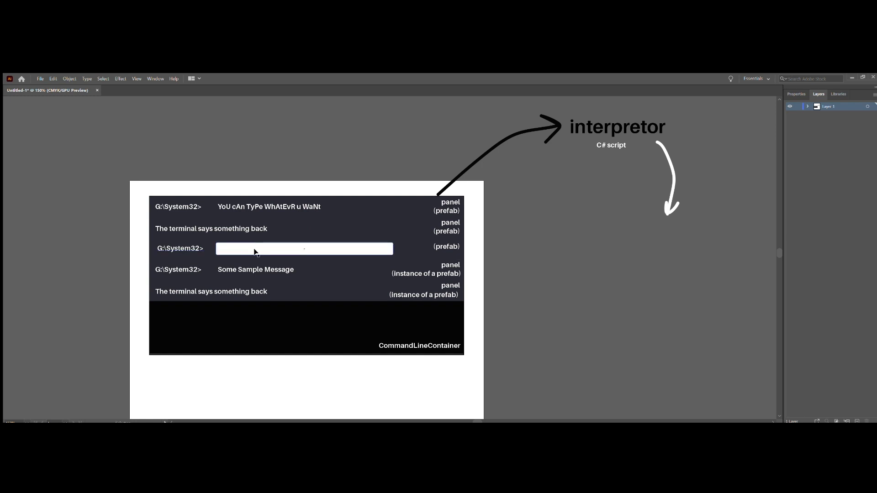
Step: Move the white input field row with its "G:\System32>" label and "(prefab)" tag below the "The terminal says something back" instance row
left_click(412, 246)
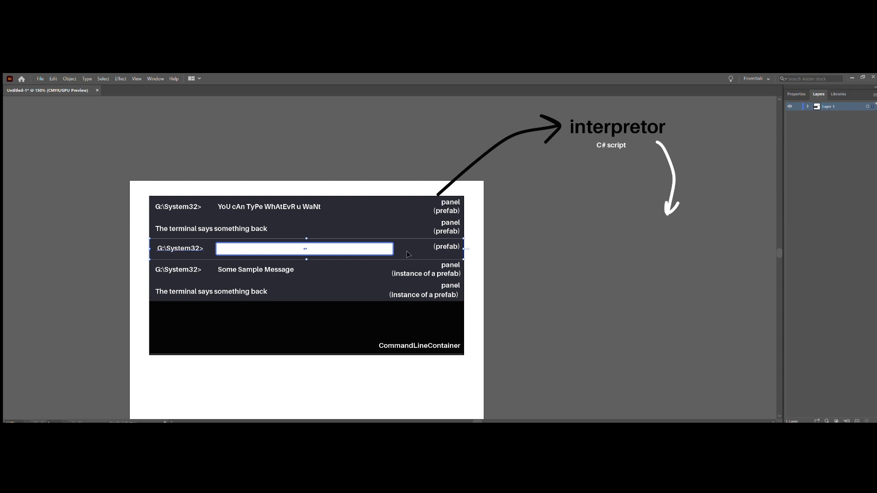
left_click_drag(408, 254, 407, 312, "alt")
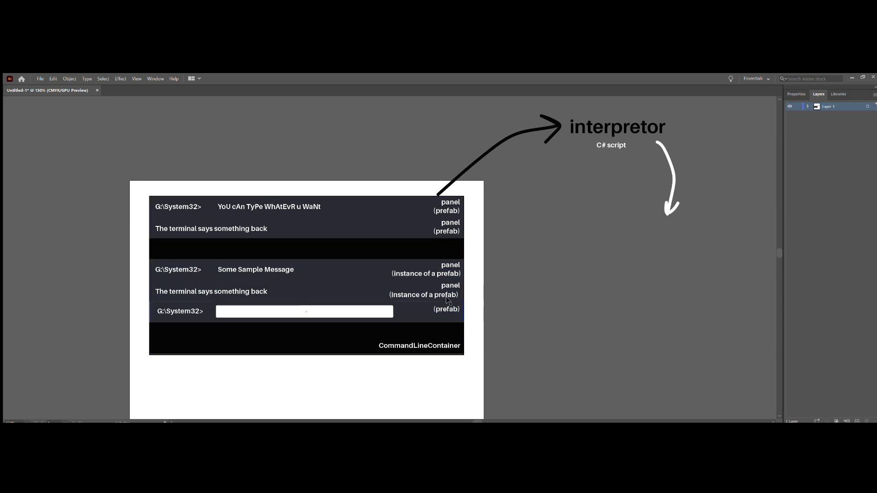
left_click_drag(501, 266, 188, 312)
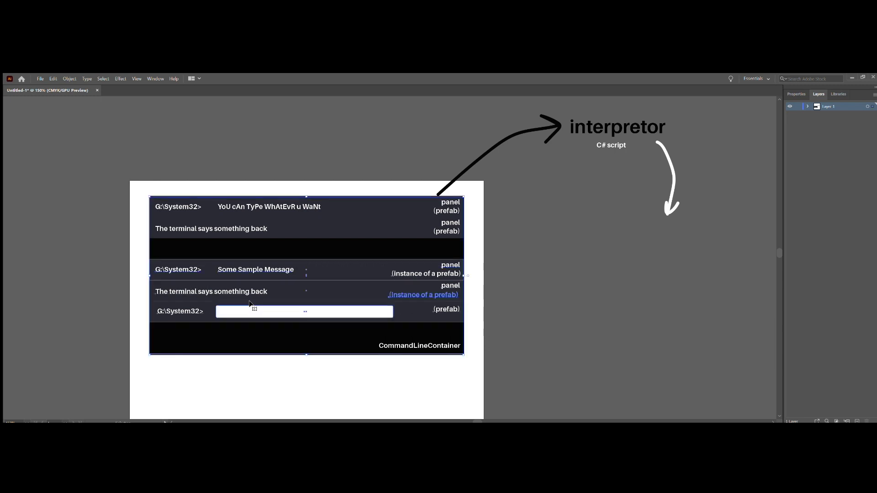
left_click(525, 290)
left_click(247, 315)
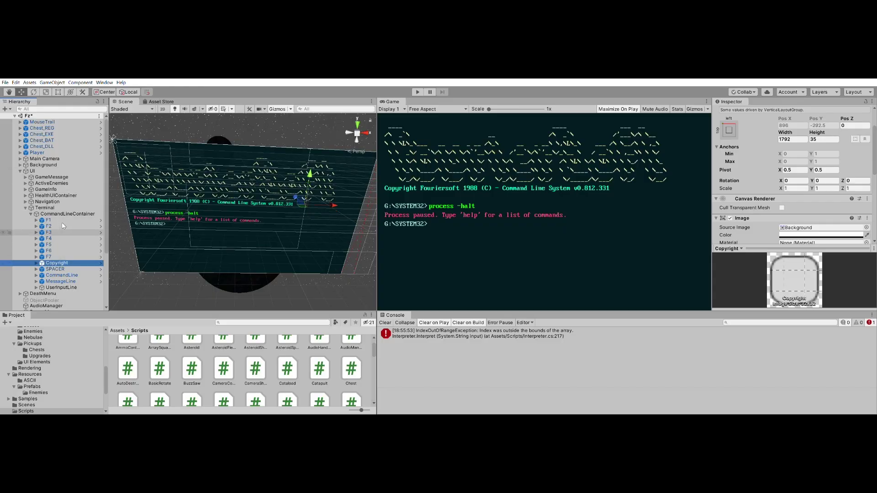
Step: In Unity, inspect the Terminal panel, its parent UI canvas and the CommandLineContainer object
left_click(69, 208)
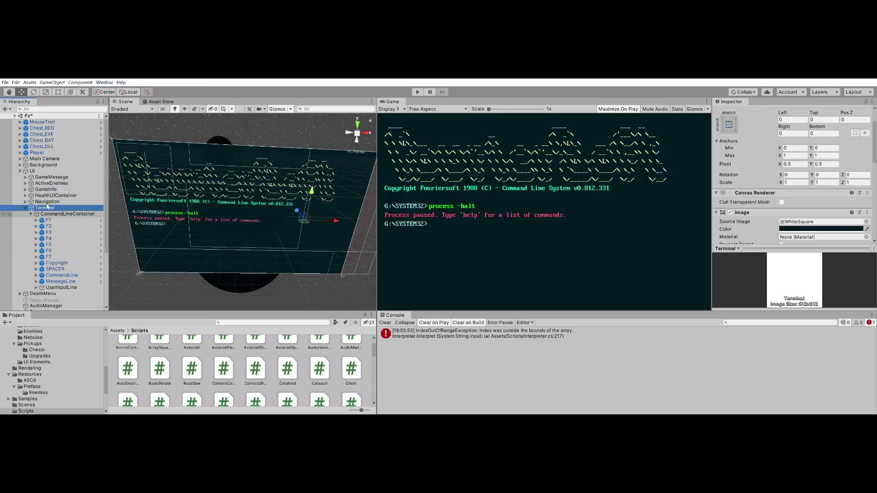
left_click(37, 168)
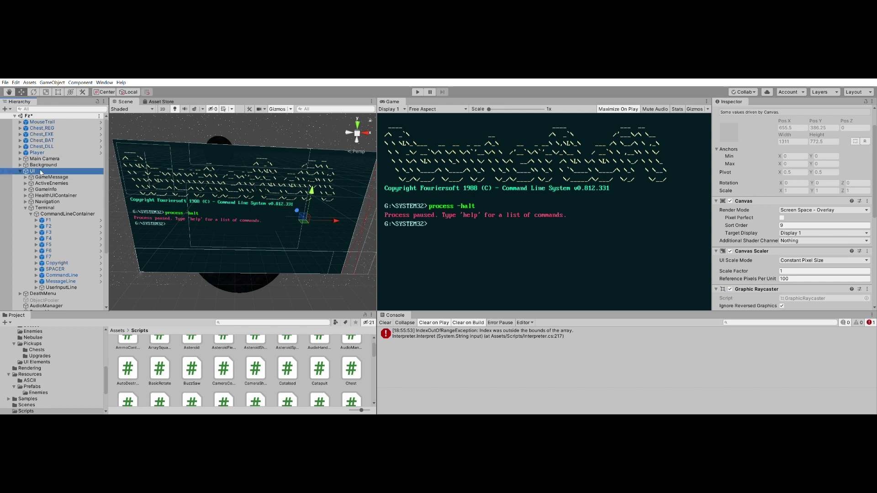
left_click(62, 207)
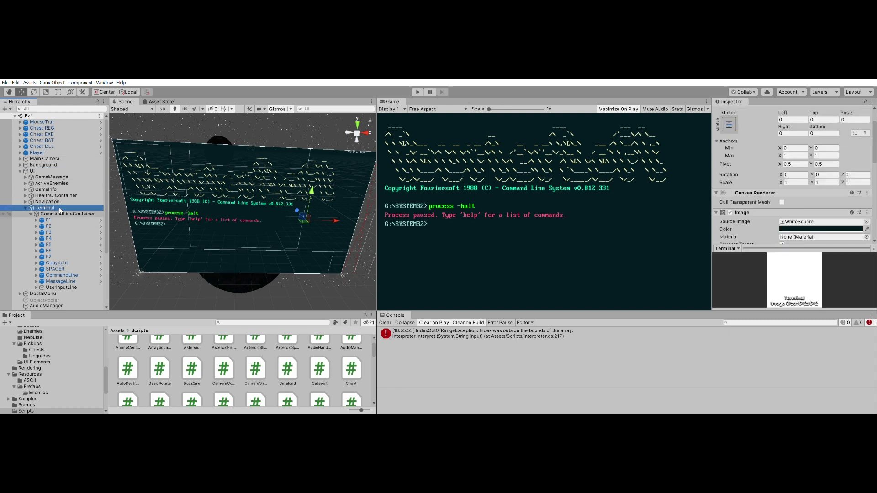
left_click(57, 214)
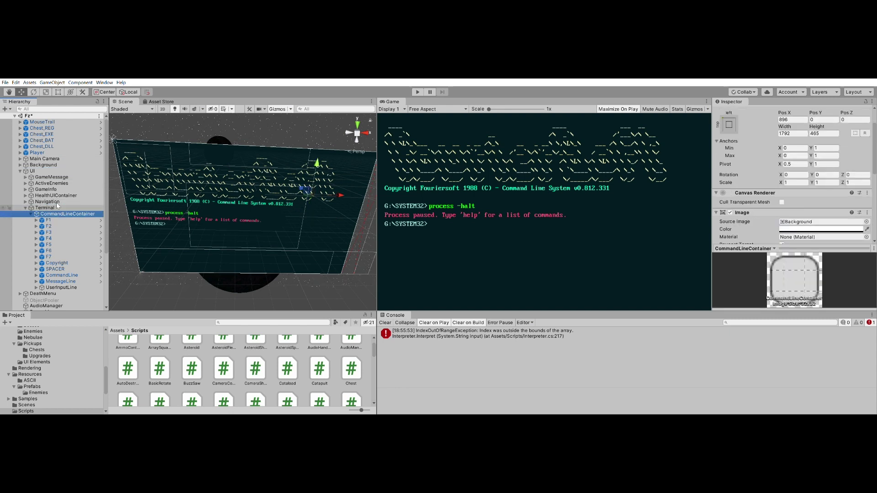
Step: Examine the ASCII title rows F1 to F7 under CommandLineContainer, including F5's Horizontal Layout Group settings
left_click(50, 220)
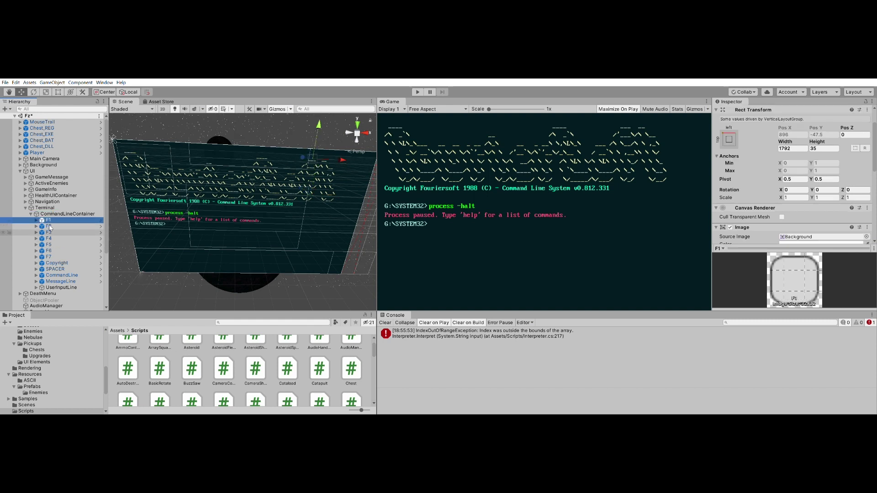
left_click(49, 257, "shift")
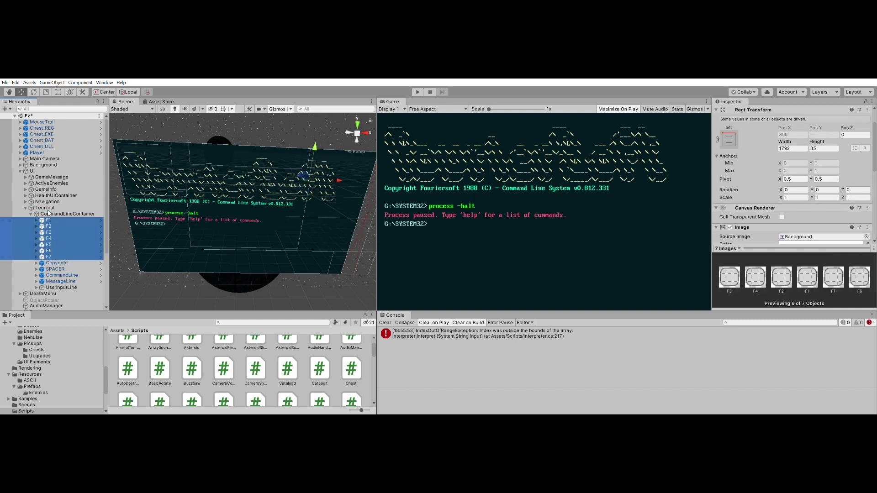
left_click(50, 221)
left_click(51, 238)
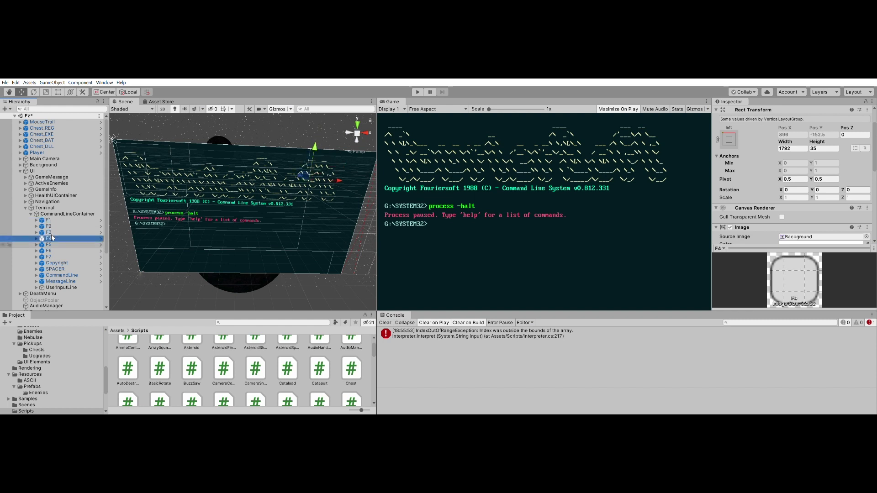
key("Down")
scroll(831, 181, "down", 5)
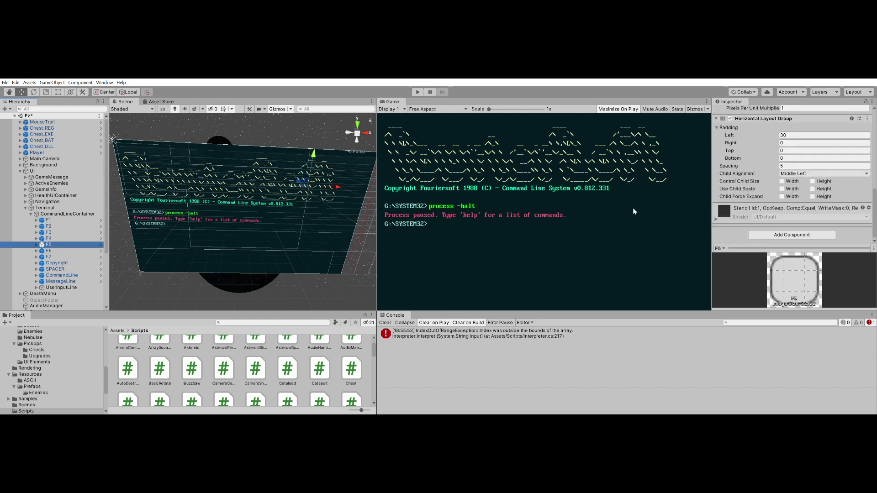
Step: Expand F5 and examine the Text component of its MessageText child, highlighting the ASCII string
left_click(37, 245)
left_click(57, 250)
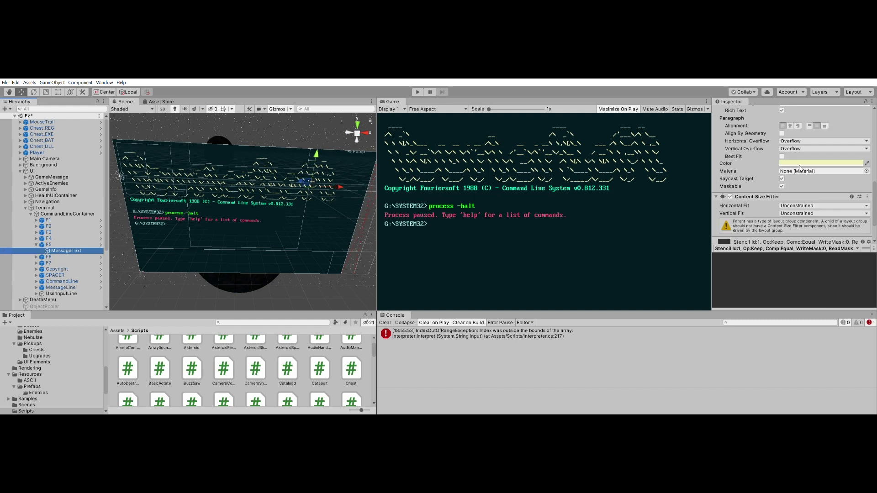
left_click_drag(874, 194, 655, 200)
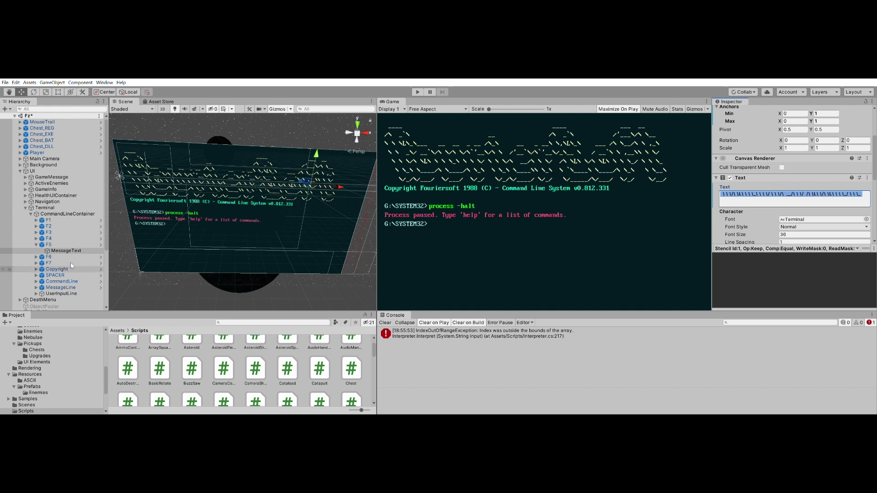
Step: Inspect the Copyright, SPACER, CommandLine, MessageLine and UserInputLine rows of CommandLineContainer
left_click(59, 275)
left_click(60, 269)
left_click(60, 275)
left_click(60, 281)
key("Down")
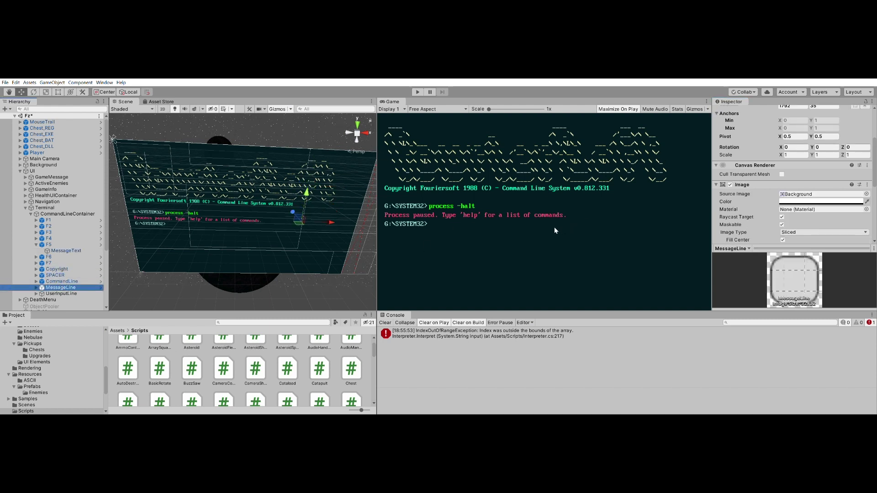
left_click(61, 293)
Step: Start play mode and submit "bippity boppity boo" and "help" in the game's terminal
left_click(418, 90)
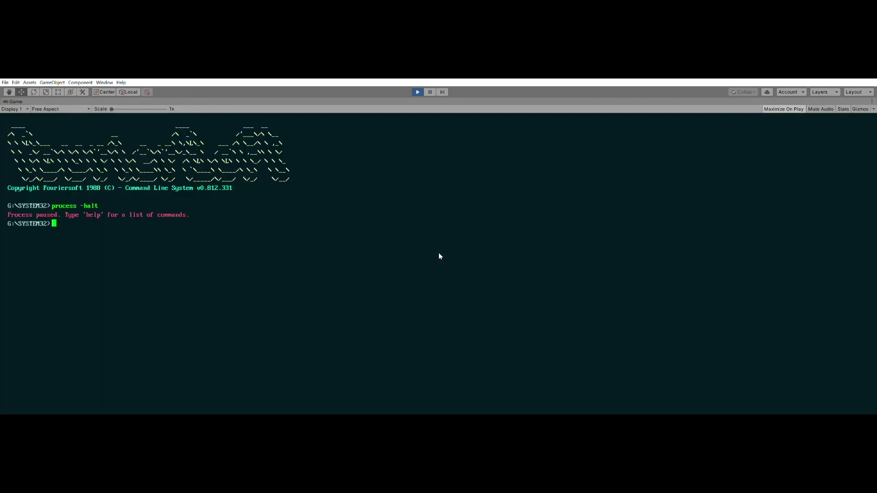
type("bippity boppity boo")
key("Return")
type("help")
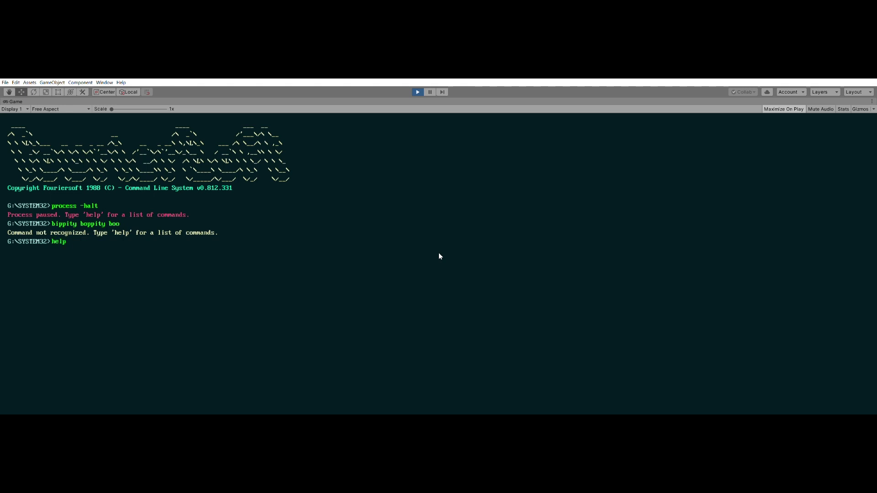
key("Return")
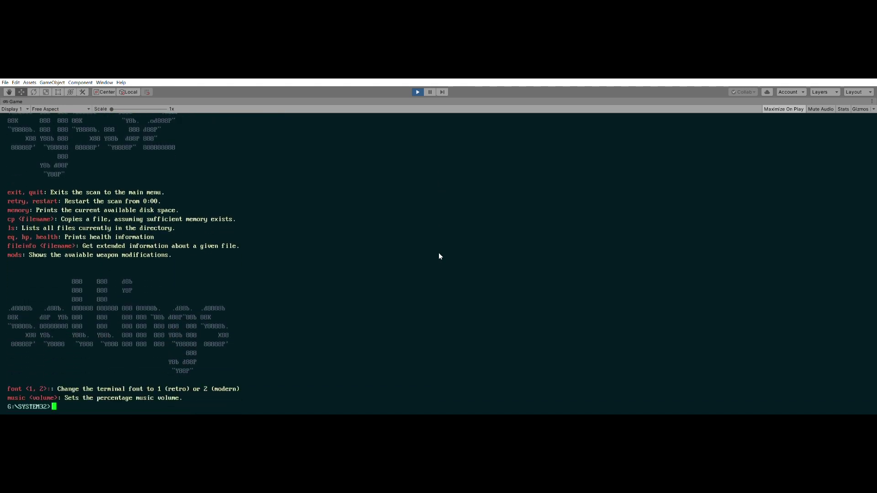
Step: Run "mods" in the game's terminal and switch to the modern font with "font 2"
type("mods")
key("Return")
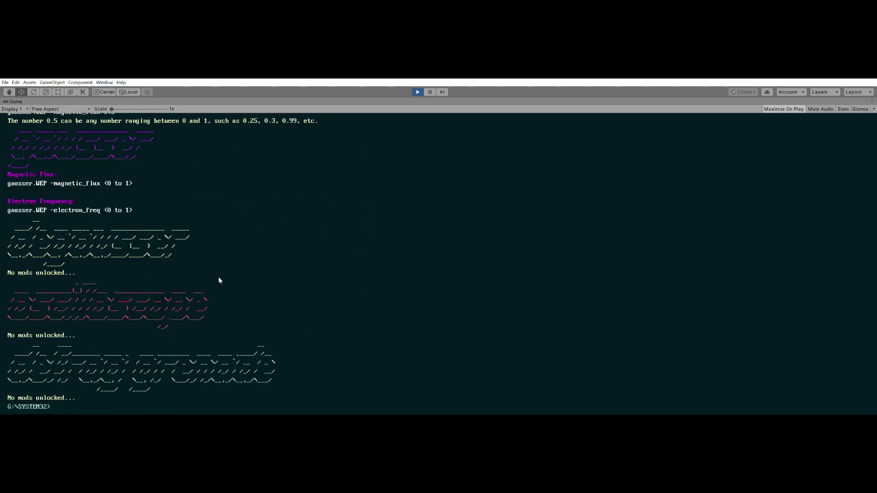
type("font 2")
key("Return")
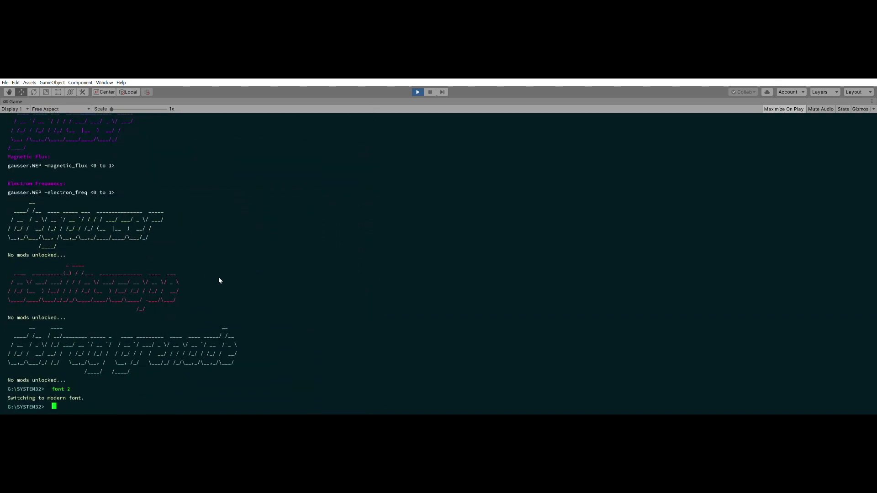